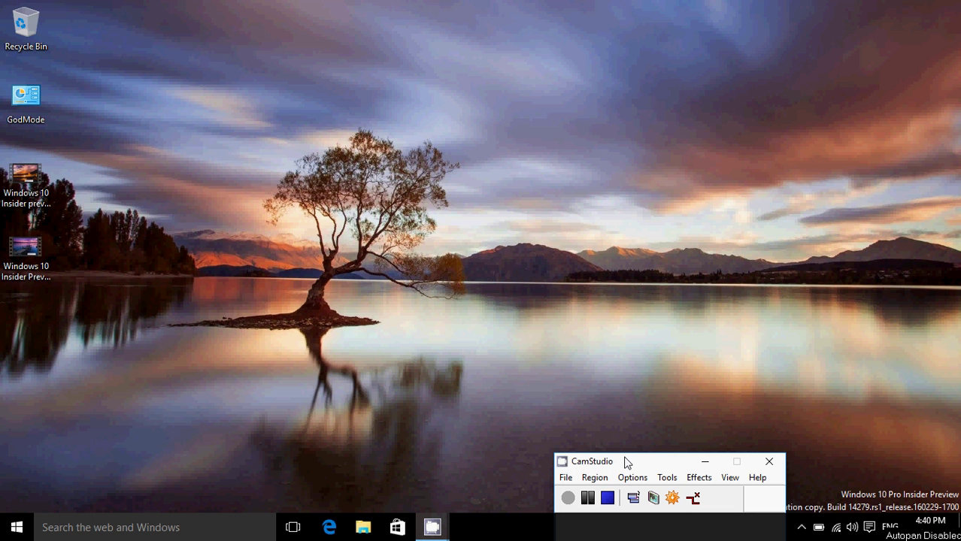
Step: Drag the CamStudio recorder window up and to the left
{"action": "left_click_drag", "start_coordinate": [624, 460], "coordinate": [546, 442]}
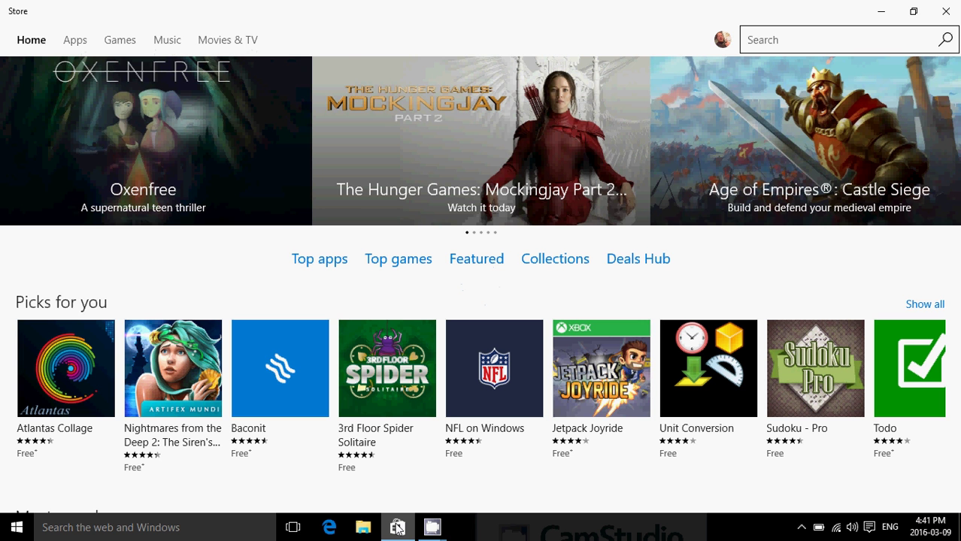
Step: Check Downloads and updates for app updates and start the single Store app update
{"action": "left_click", "coordinate": [718, 41]}
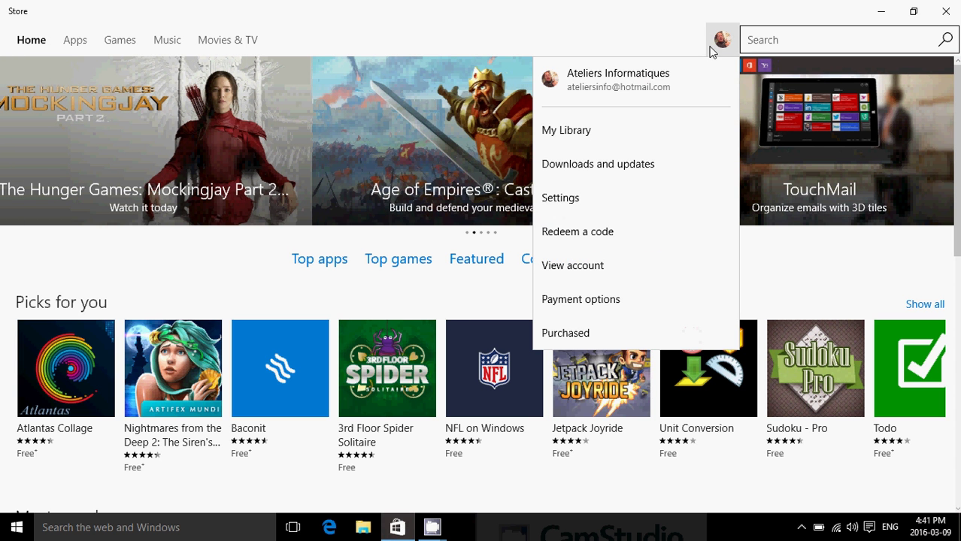
{"action": "left_click", "coordinate": [658, 166]}
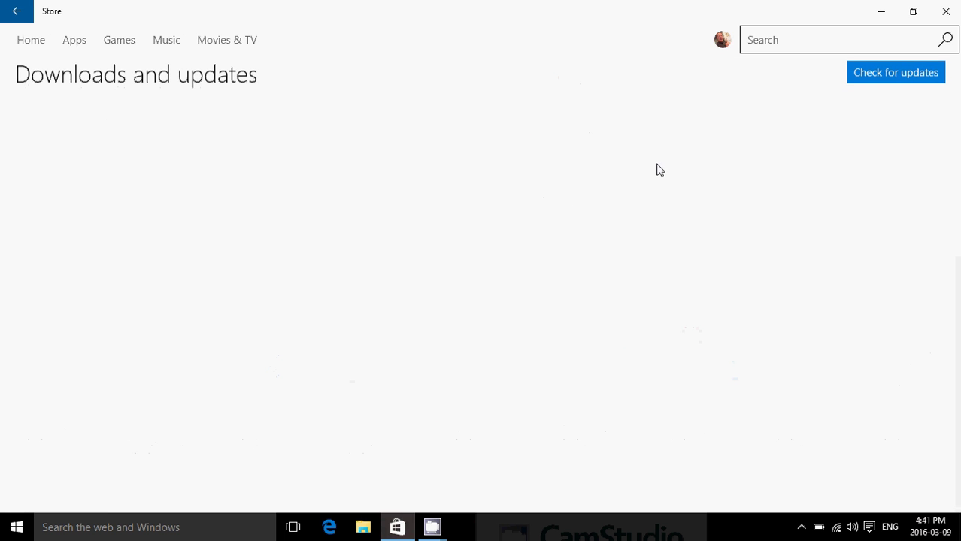
{"action": "left_click", "coordinate": [877, 70]}
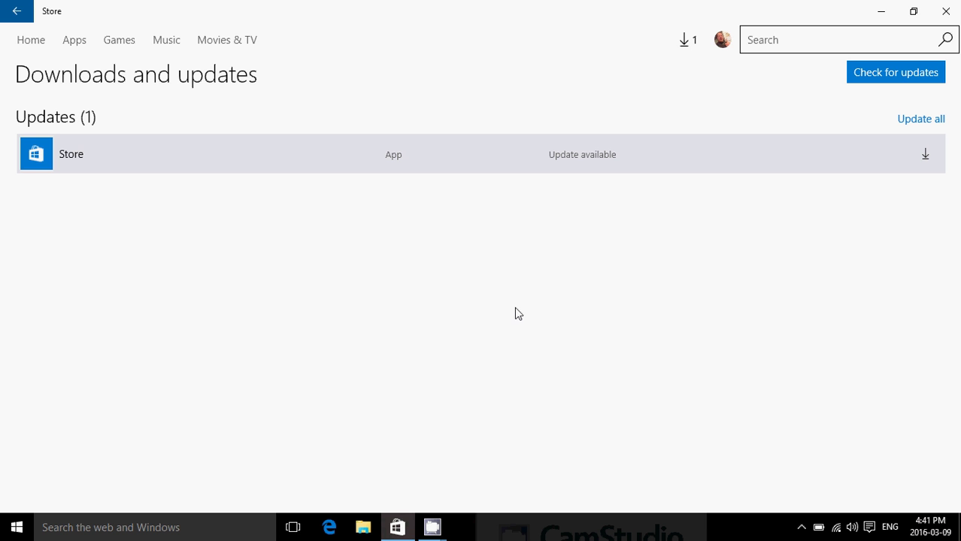
{"action": "left_click", "coordinate": [931, 120]}
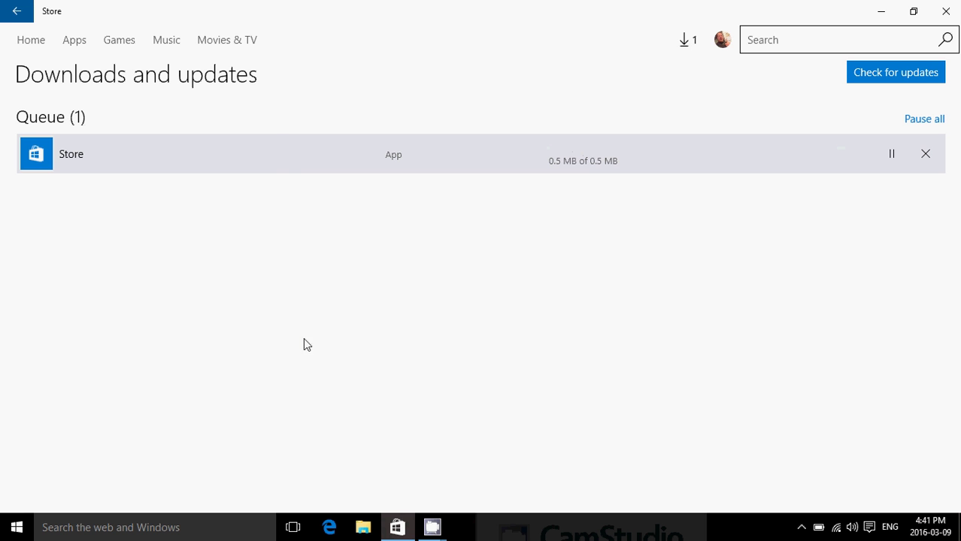
Step: Launch the Mail app by searching 'mail' from the taskbar
{"action": "left_click", "coordinate": [187, 527]}
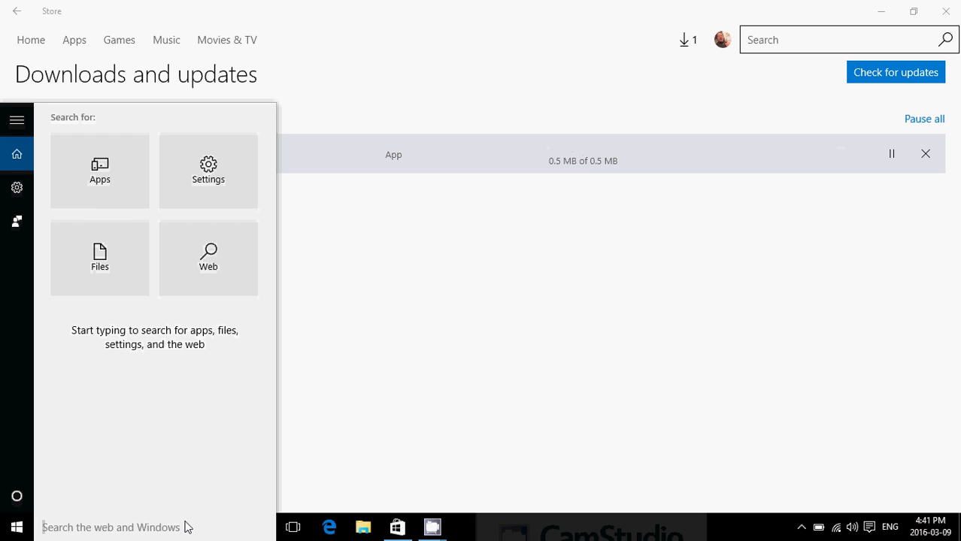
{"action": "type", "text": "mail"}
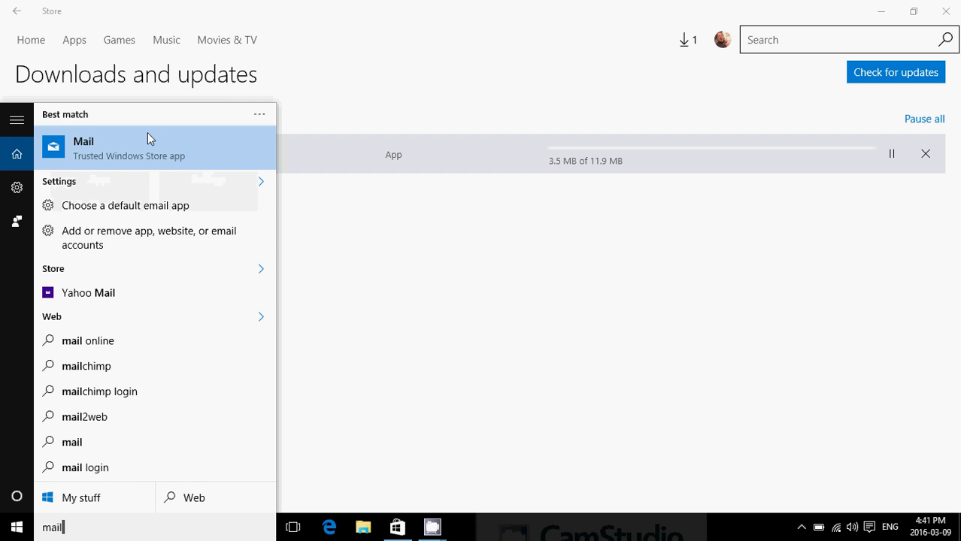
{"action": "left_click", "coordinate": [137, 157]}
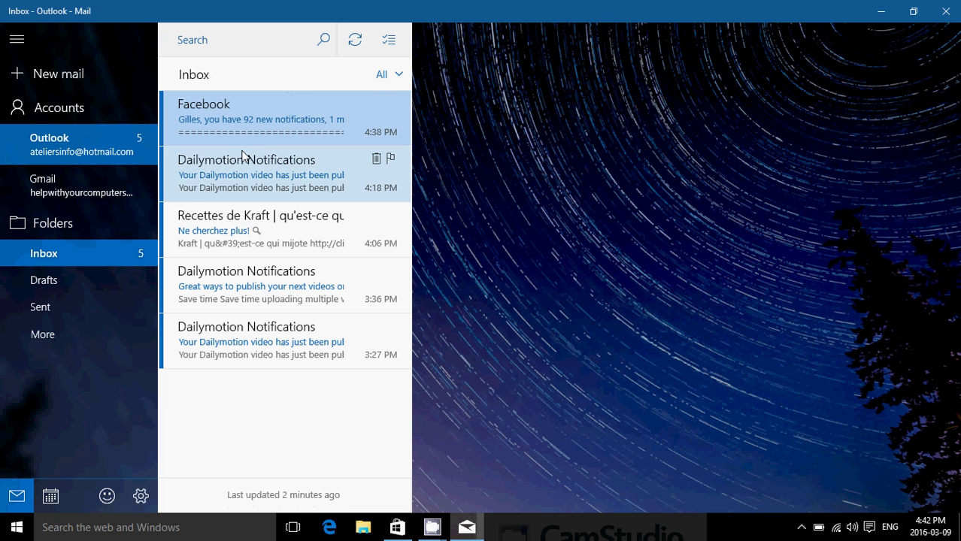
Step: Delete the Facebook, Recettes de Kraft and three Dailymotion emails, then start a new message
{"action": "left_click", "coordinate": [307, 115]}
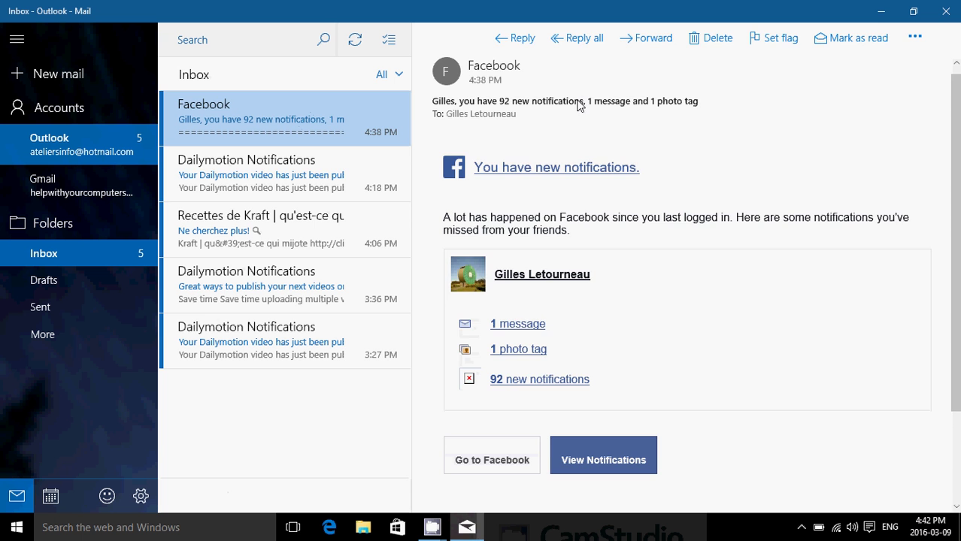
{"action": "left_click", "coordinate": [718, 41]}
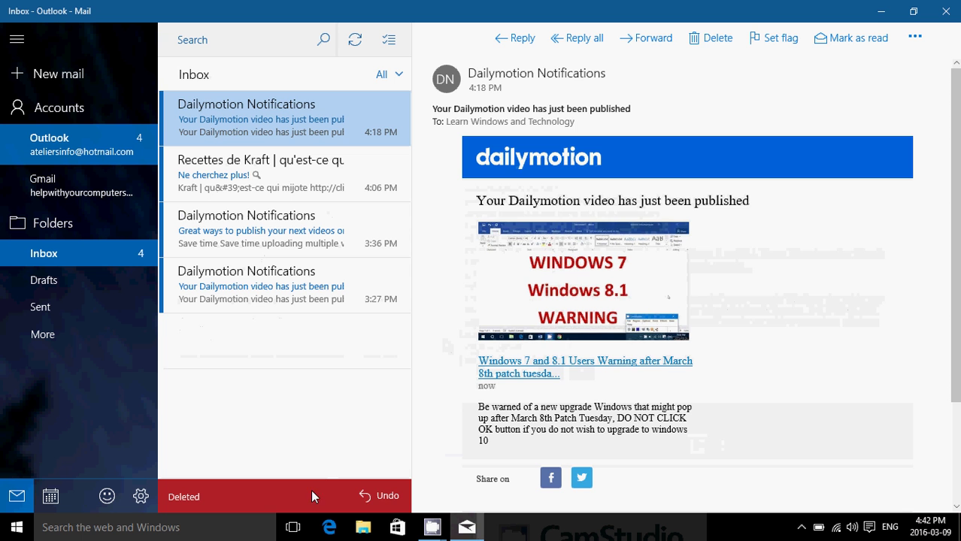
{"action": "left_click", "coordinate": [716, 38]}
{"action": "left_click", "coordinate": [716, 38]}
{"action": "left_click", "coordinate": [716, 37]}
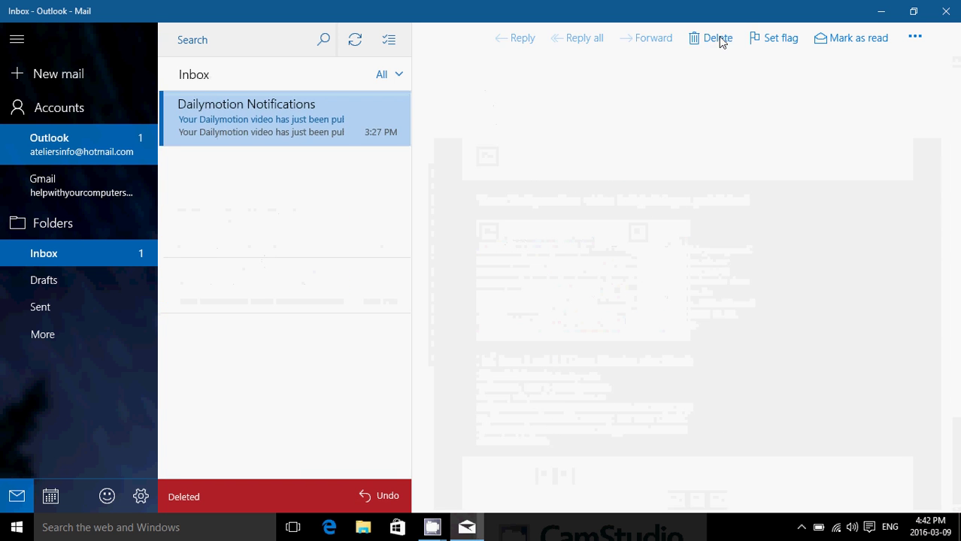
{"action": "left_click", "coordinate": [718, 38]}
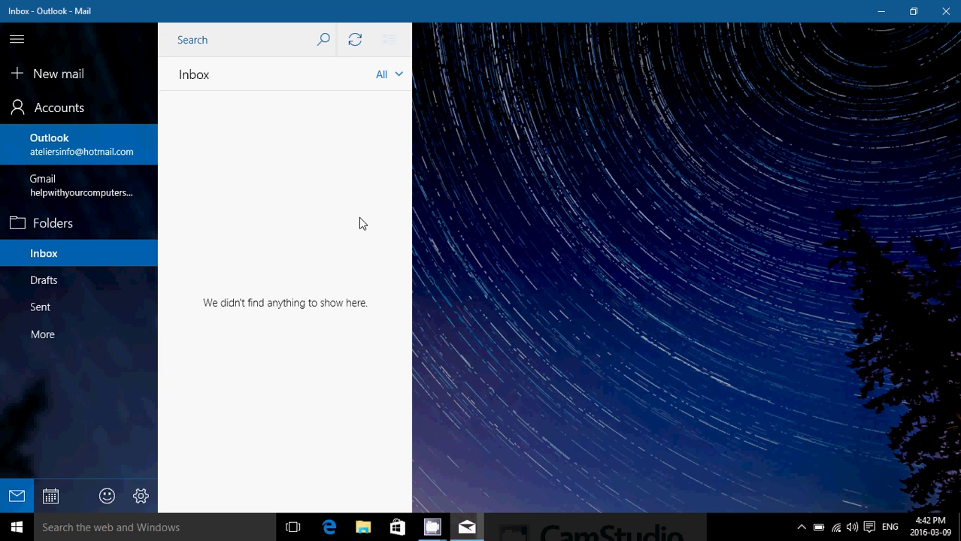
{"action": "left_click", "coordinate": [64, 71]}
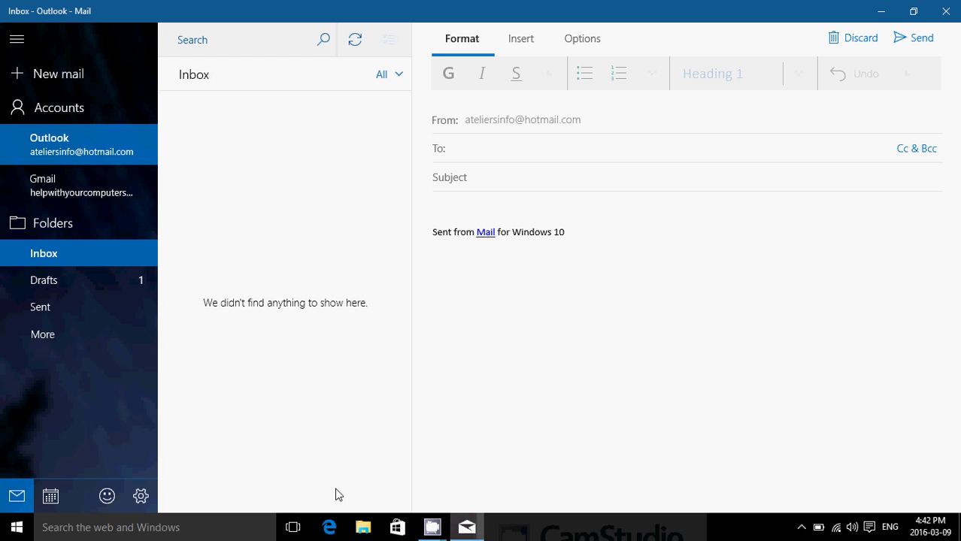
Step: Switch to Calendar from Mail's bottom-left navigation bar, leaving the message as a draft
{"action": "left_click", "coordinate": [51, 498]}
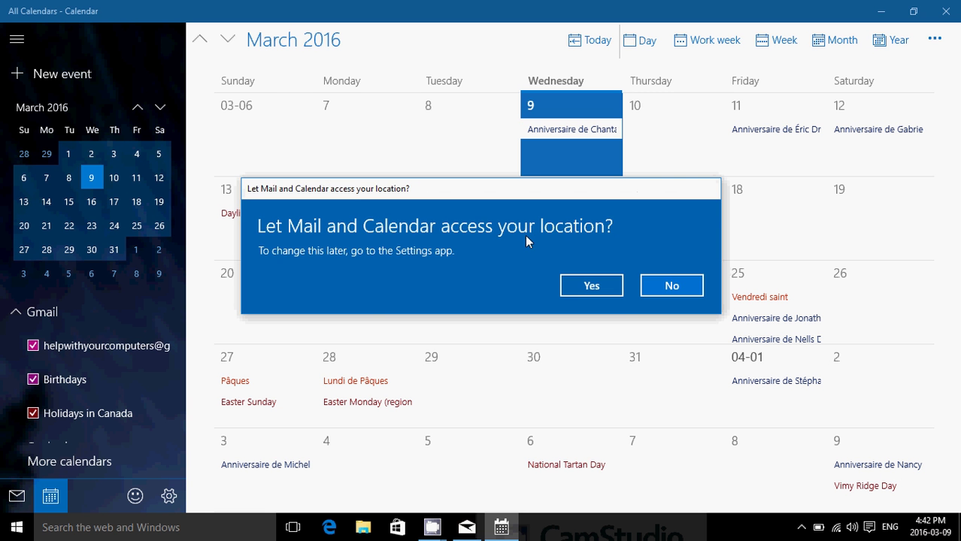
Step: Allow location access, show the week of 6–12 March 2016, then return to Mail
{"action": "left_click", "coordinate": [591, 285]}
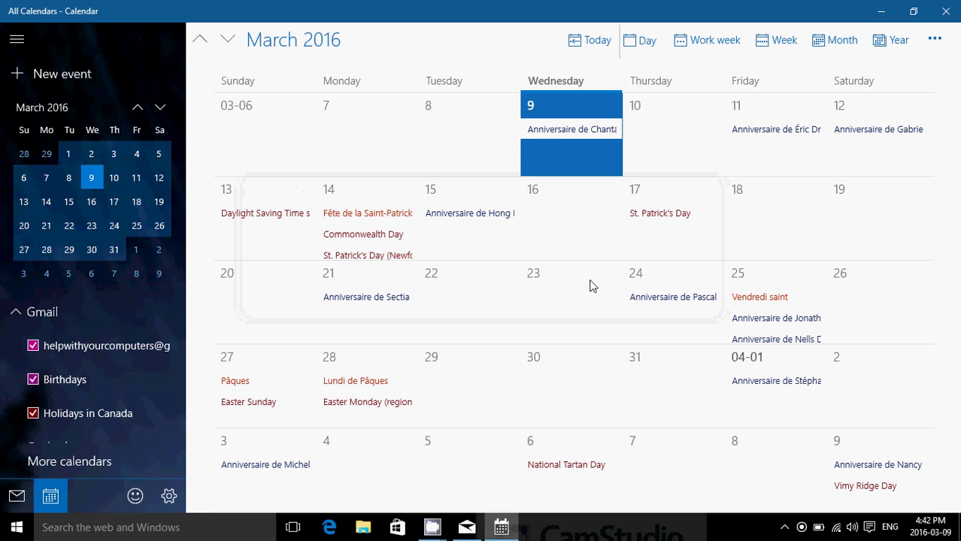
{"action": "left_click", "coordinate": [771, 44]}
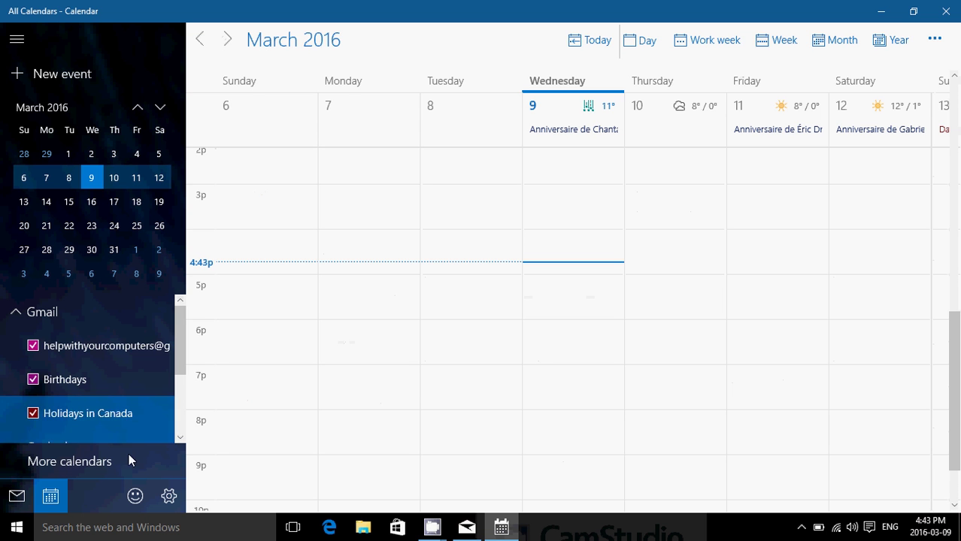
{"action": "left_click", "coordinate": [17, 500]}
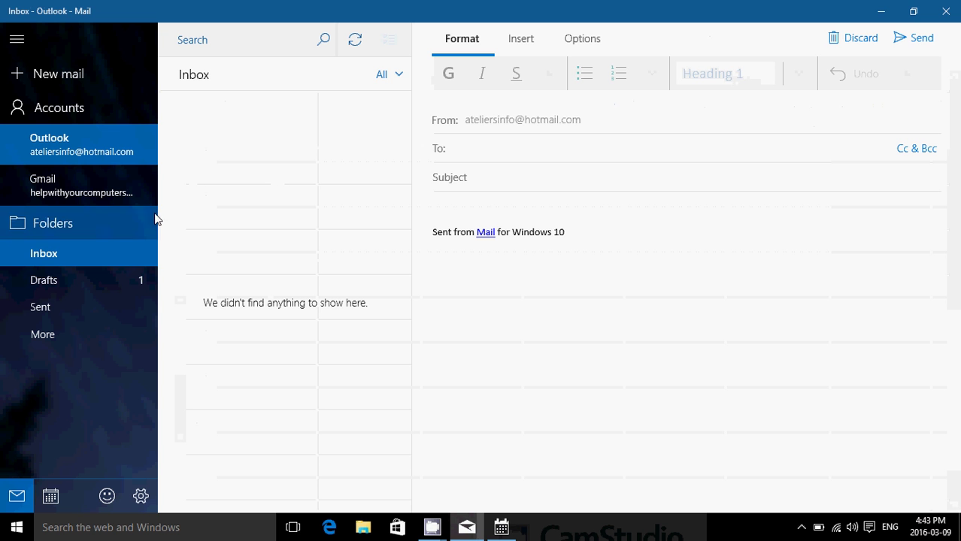
Step: Open the Drafts folder and bring up, then dismiss, the draft's actions menu twice
{"action": "left_click", "coordinate": [112, 282]}
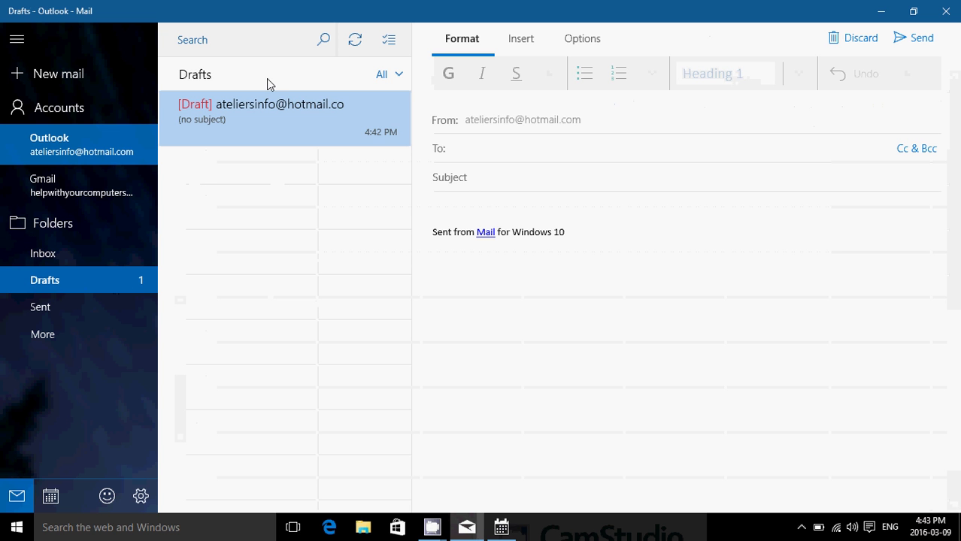
{"action": "right_click", "coordinate": [249, 120]}
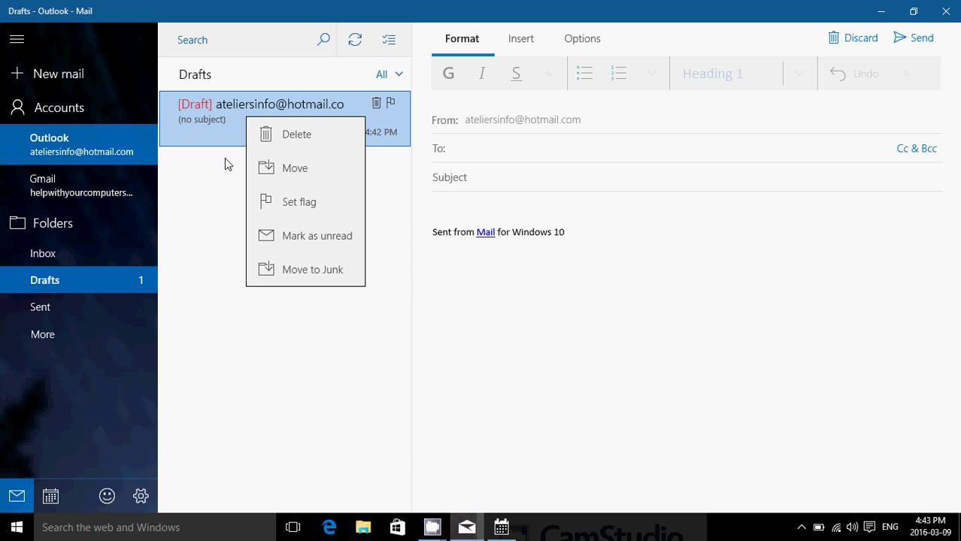
{"action": "left_click", "coordinate": [211, 236]}
{"action": "right_click", "coordinate": [191, 128]}
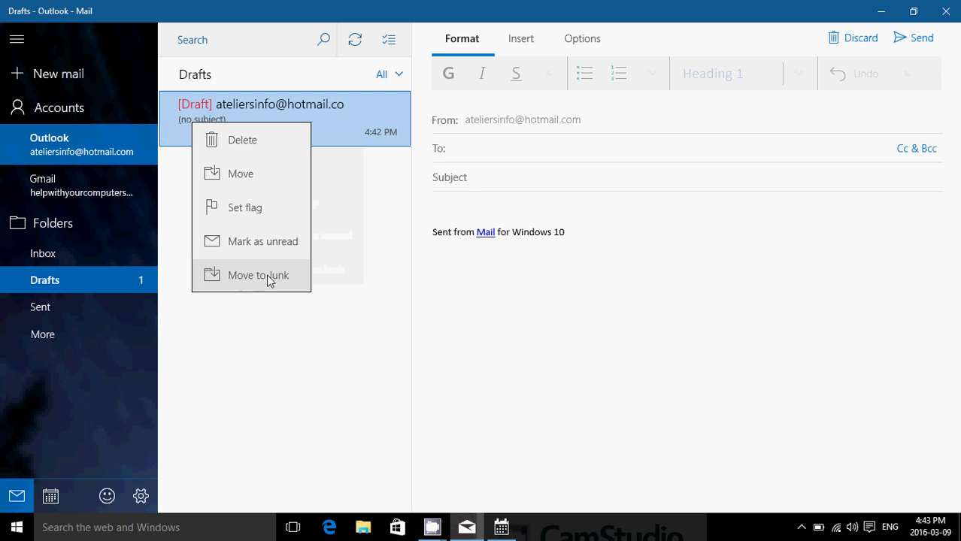
{"action": "left_click", "coordinate": [268, 366]}
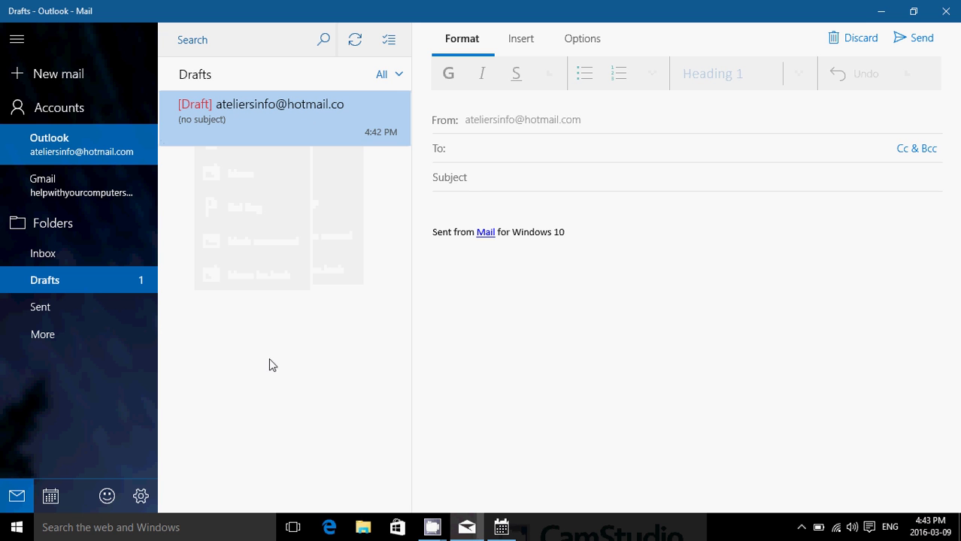
Step: Open and close the Accounts panel, then switch to the Calendar week view
{"action": "left_click", "coordinate": [87, 119]}
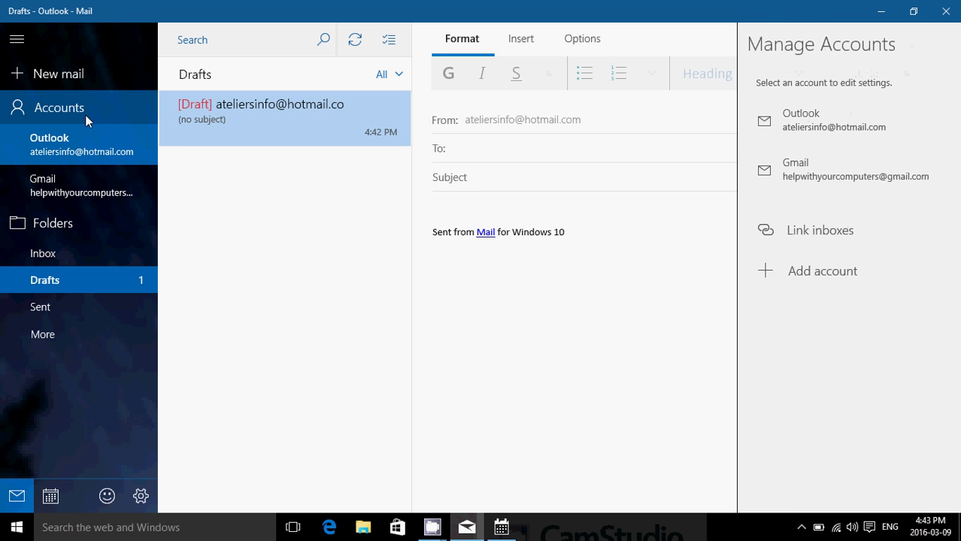
{"action": "left_click", "coordinate": [338, 416]}
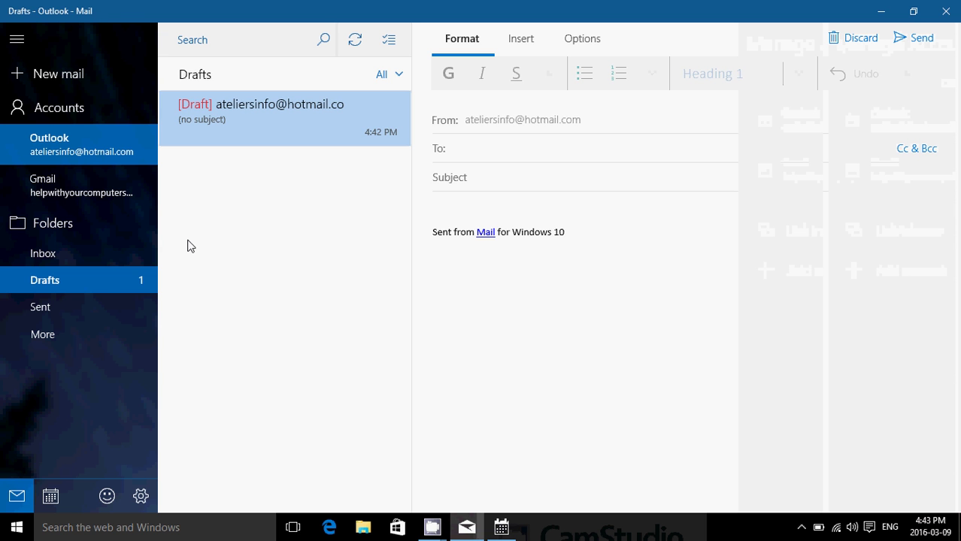
{"action": "left_click", "coordinate": [51, 496]}
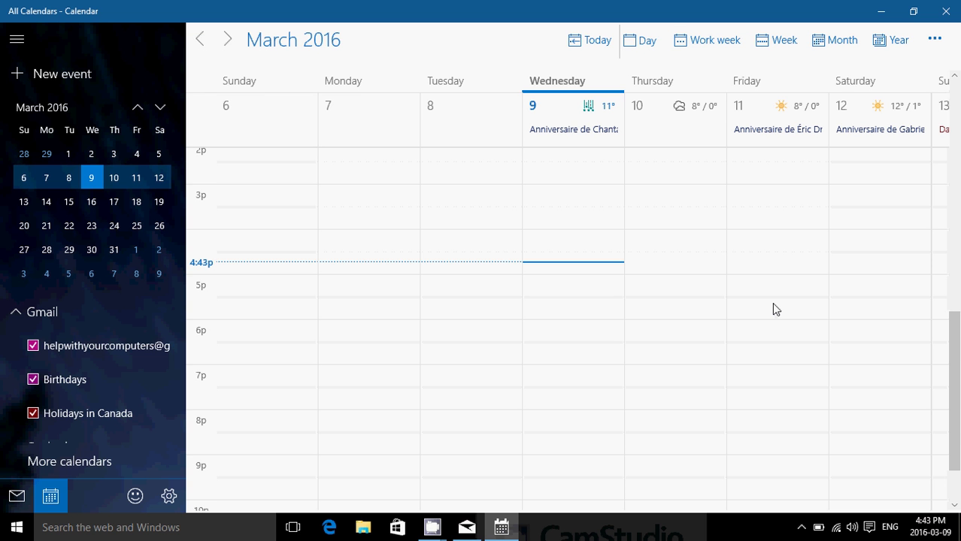
Step: Close Calendar and Mail, browse the Store's Home page listings, then close the Store
{"action": "left_click", "coordinate": [947, 12]}
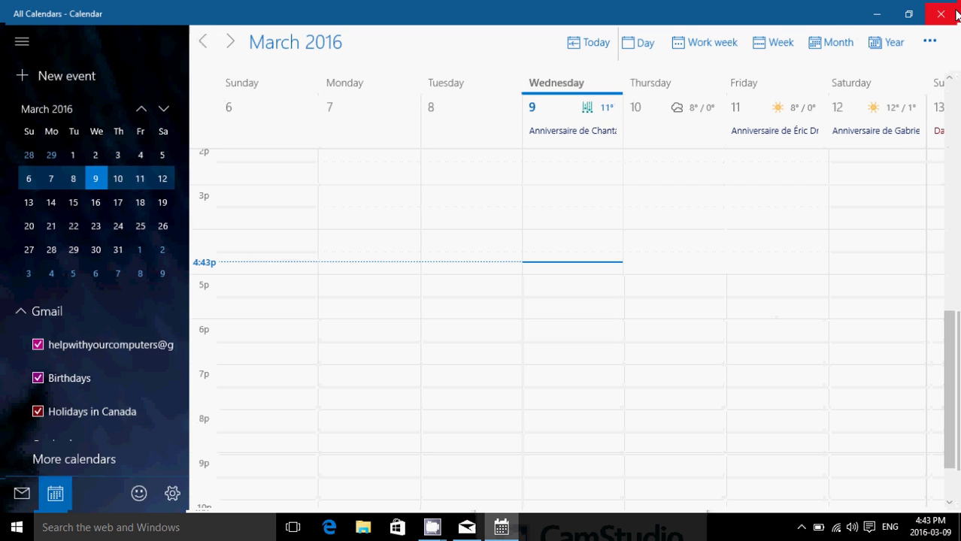
{"action": "left_click", "coordinate": [945, 20]}
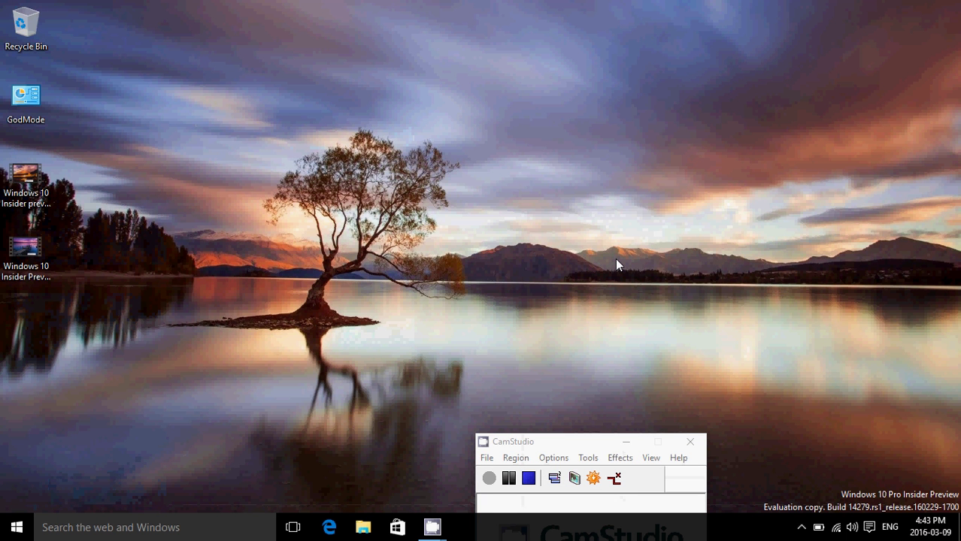
{"action": "left_click", "coordinate": [397, 526]}
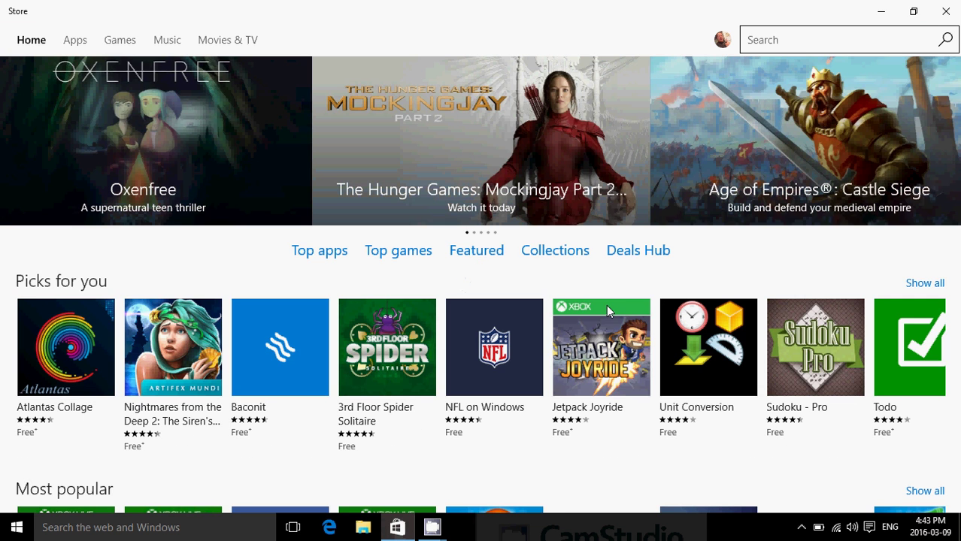
{"action": "scroll", "coordinate": [607, 308], "scroll_direction": "down", "scroll_amount": 2}
{"action": "scroll", "coordinate": [608, 310], "scroll_direction": "down", "scroll_amount": 10}
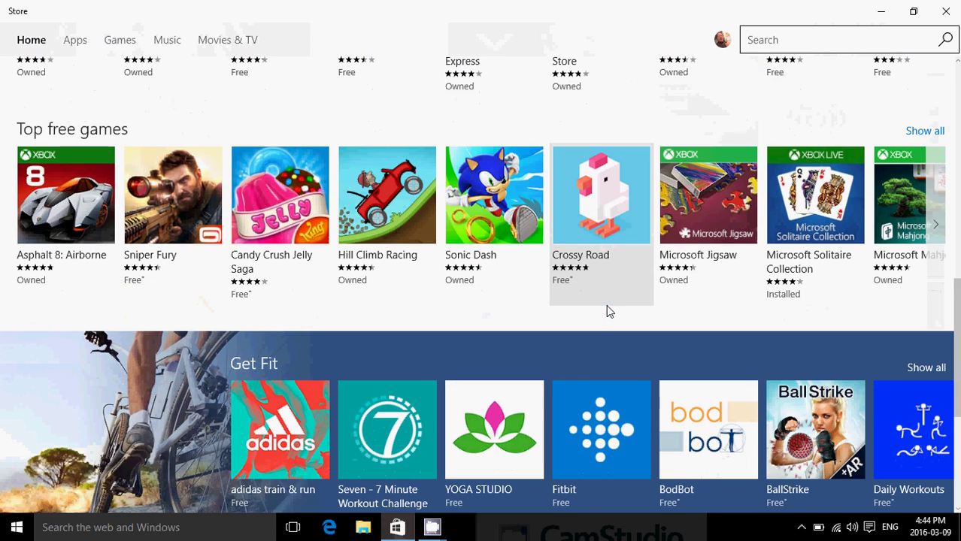
{"action": "scroll", "coordinate": [607, 311], "scroll_direction": "down", "scroll_amount": 8}
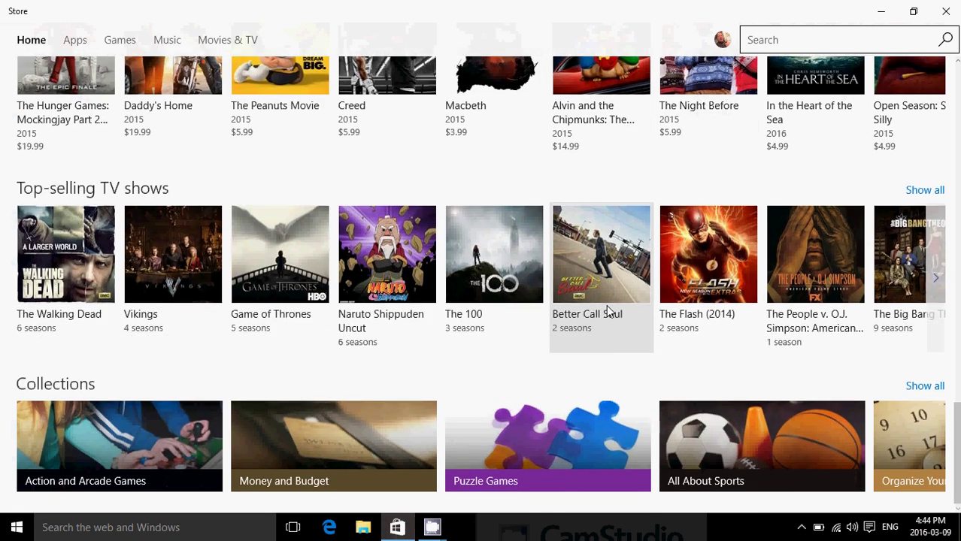
{"action": "scroll", "coordinate": [606, 305], "scroll_direction": "up", "scroll_amount": 10}
{"action": "scroll", "coordinate": [606, 305], "scroll_direction": "up", "scroll_amount": 8}
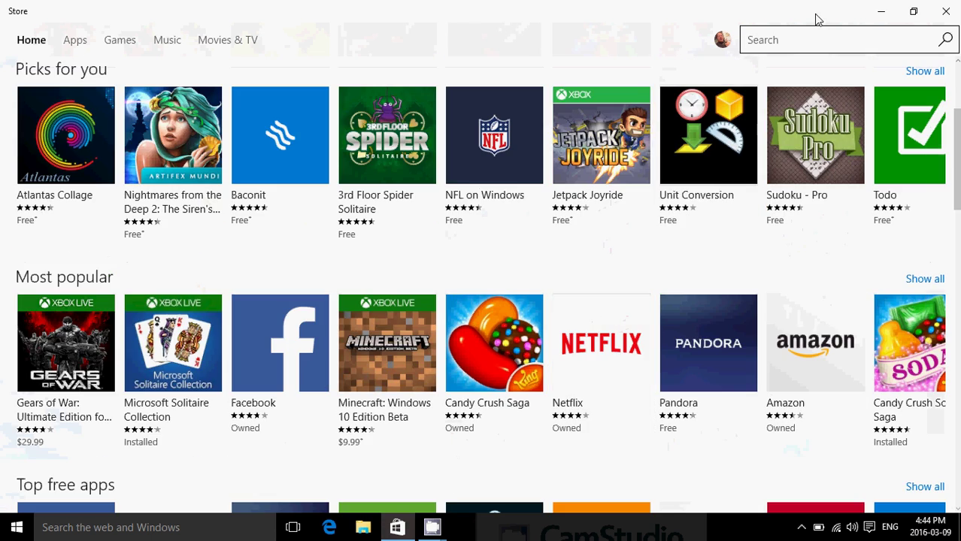
{"action": "left_click", "coordinate": [946, 11]}
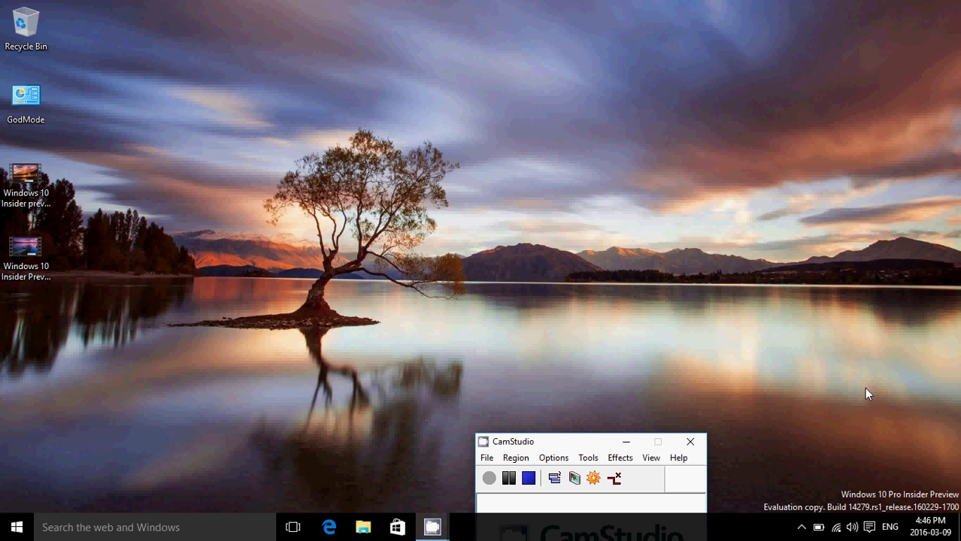
Step: View Windows Update under Settings > Update & security, confirm it's up to date, and close Settings
{"action": "left_click", "coordinate": [868, 528]}
{"action": "left_click", "coordinate": [925, 419]}
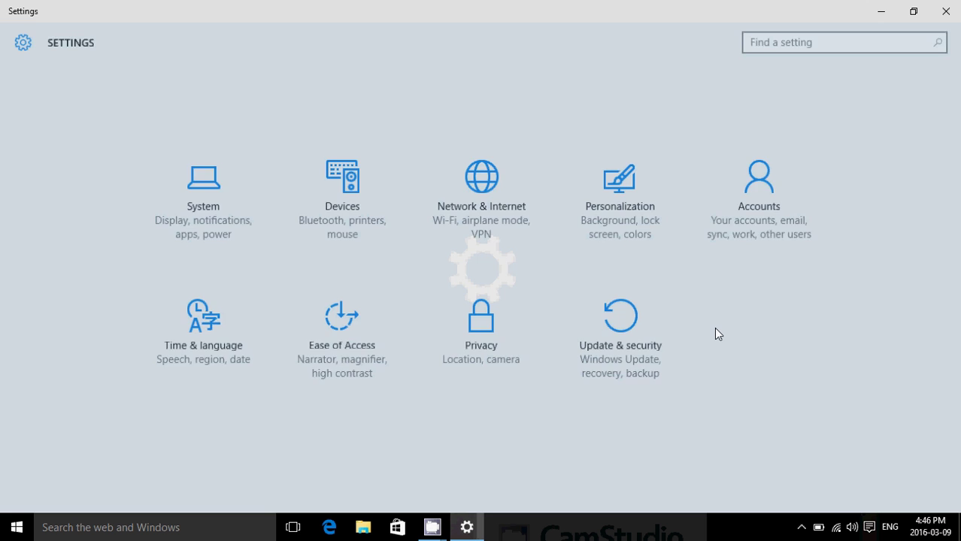
{"action": "left_click", "coordinate": [620, 314]}
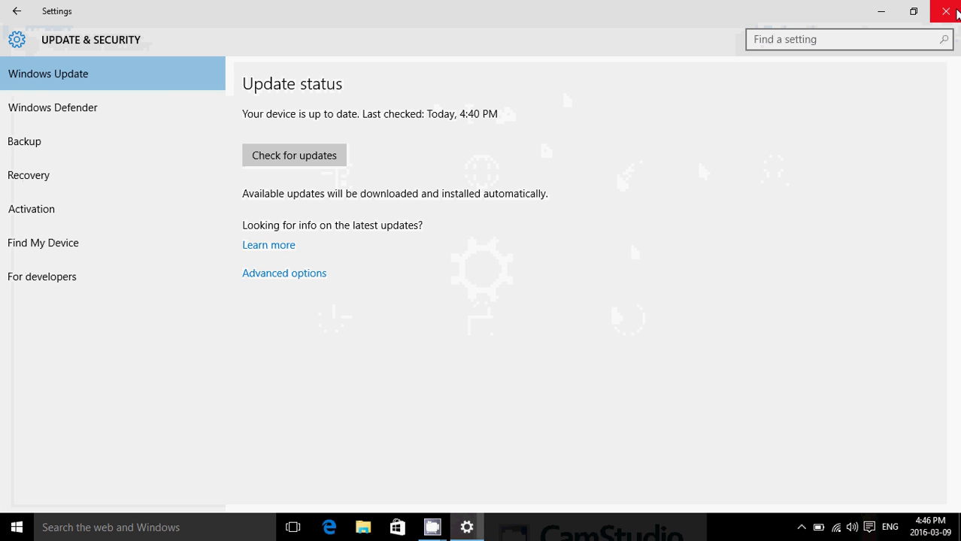
{"action": "left_click", "coordinate": [946, 11]}
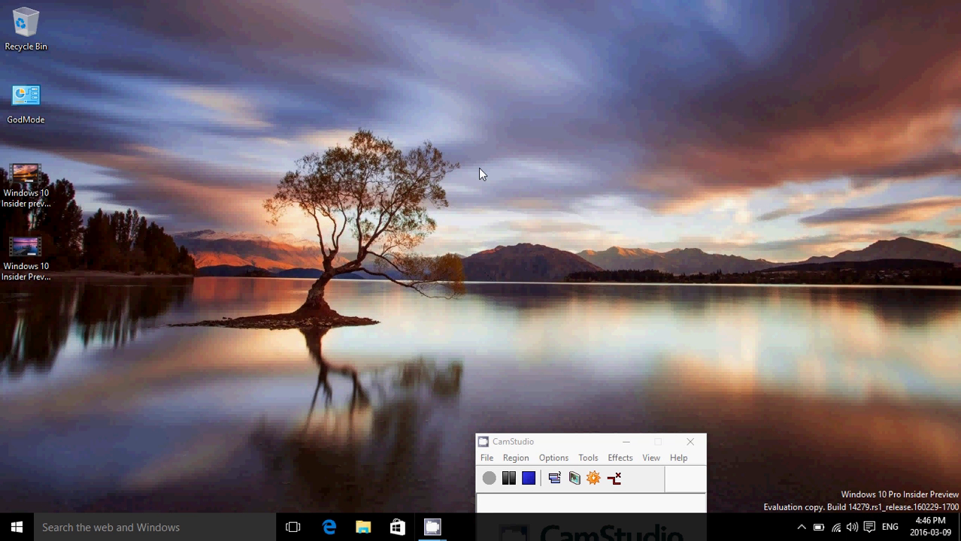
{"action": "left_click", "coordinate": [17, 527]}
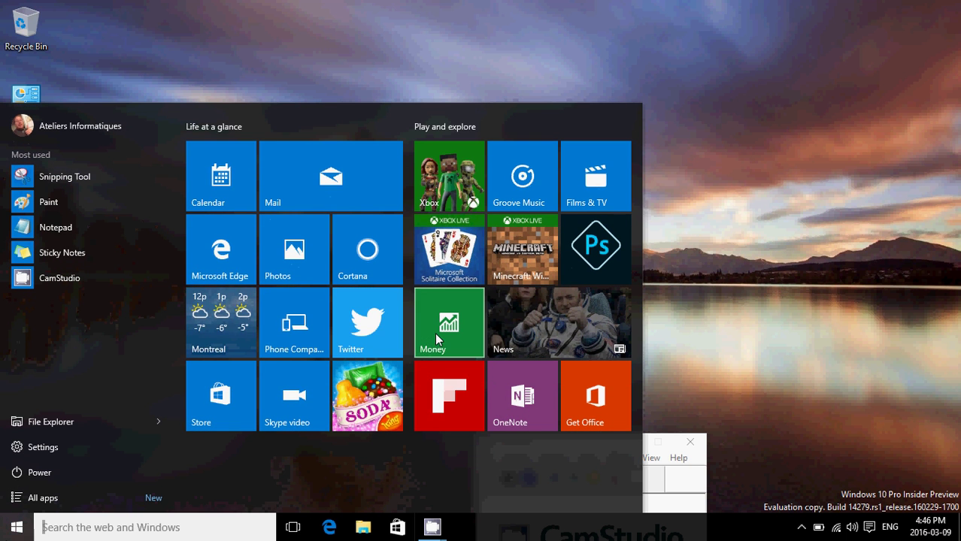
{"action": "left_click", "coordinate": [712, 267]}
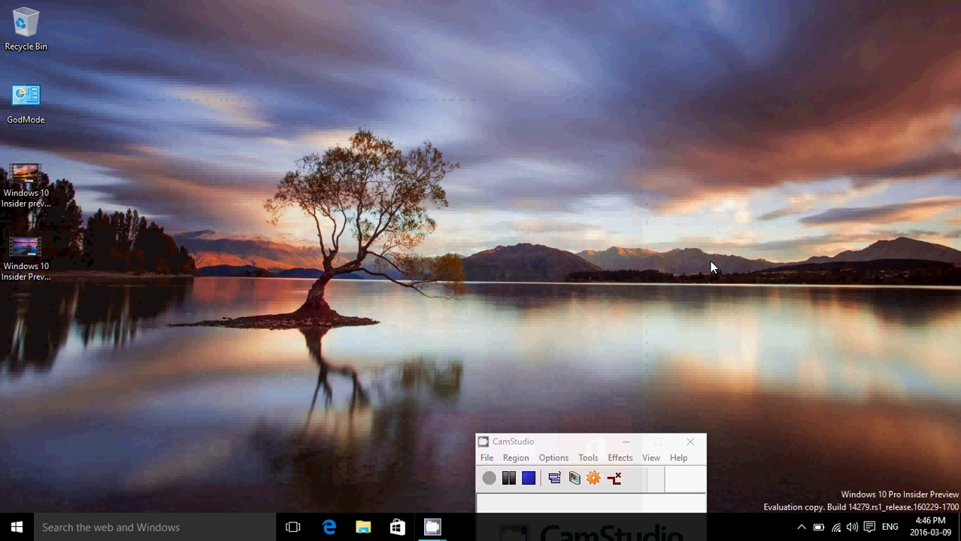